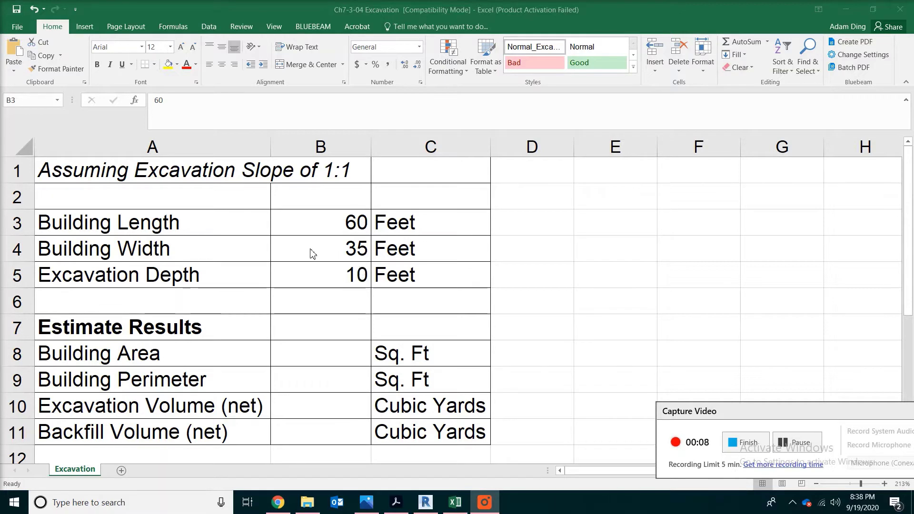
Review the length, width and depth inputs, then enter =B3*B4 in B8 for a building area of 2100
left_click(317, 230)
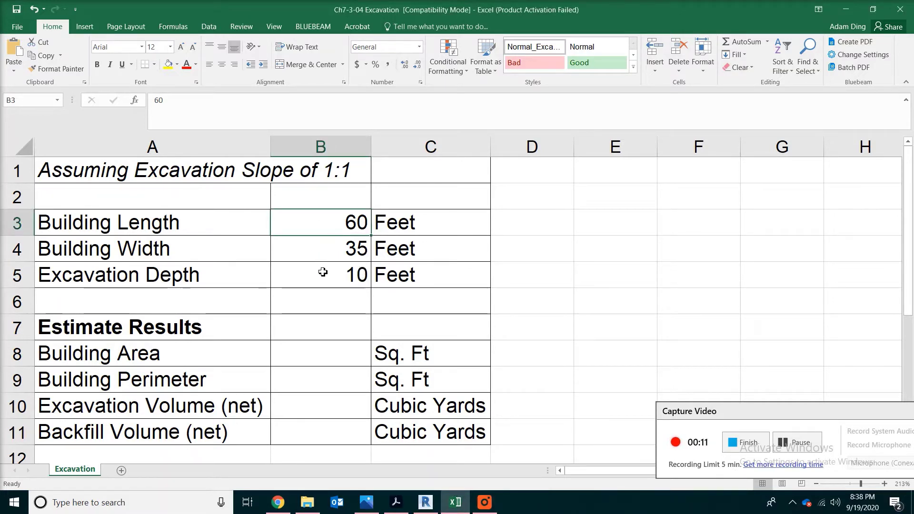
left_click(326, 255)
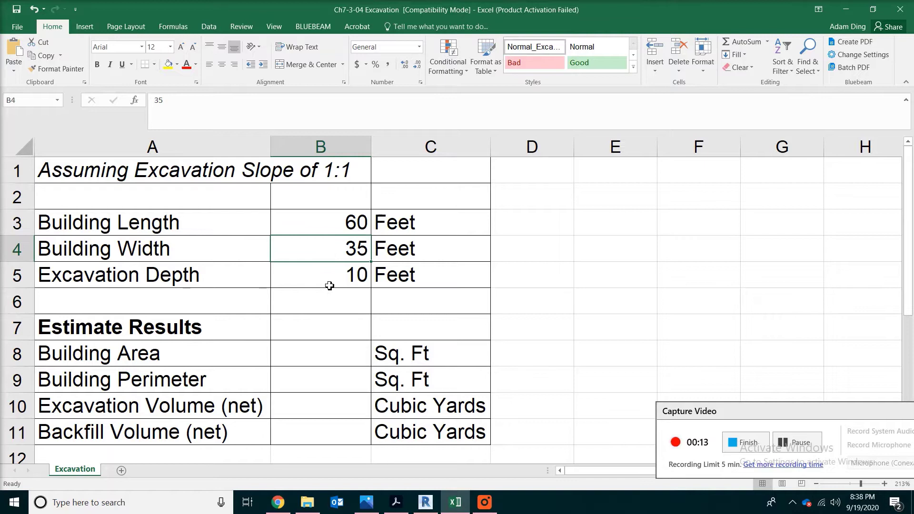
left_click(332, 272)
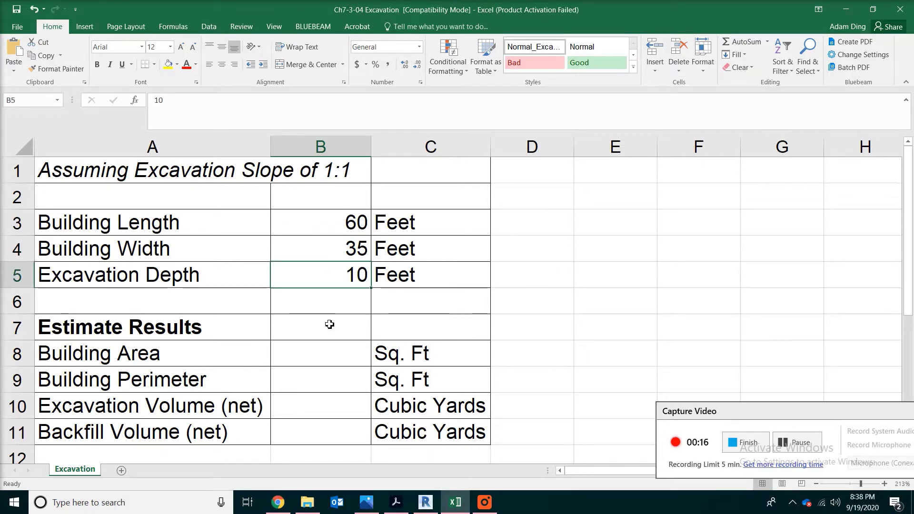
left_click(323, 356)
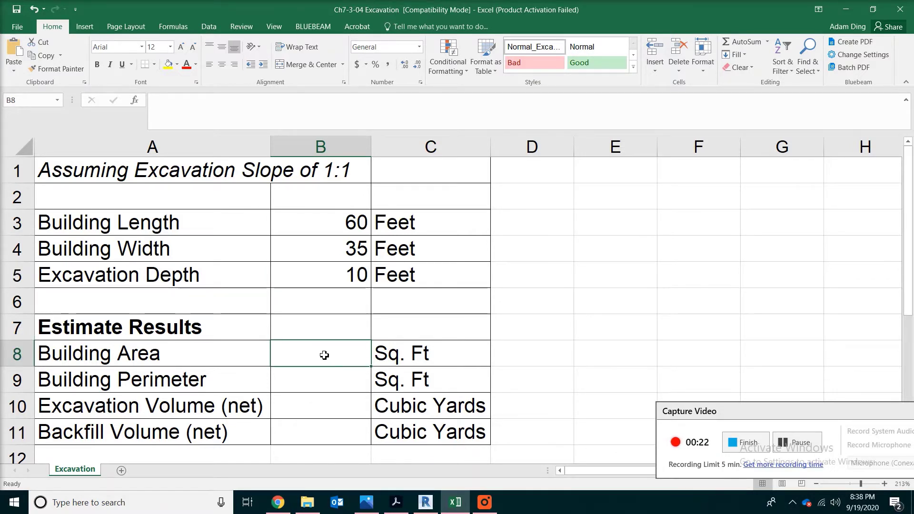
type("=")
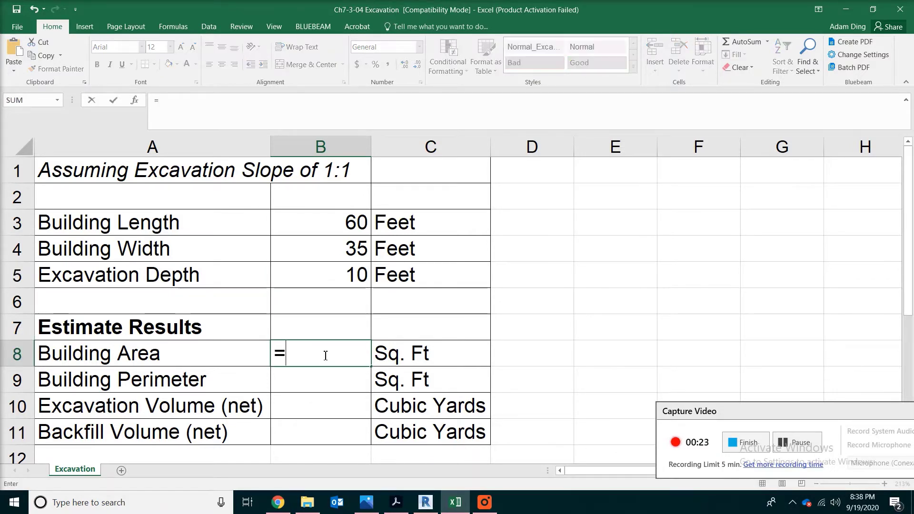
left_click(322, 220)
type("*")
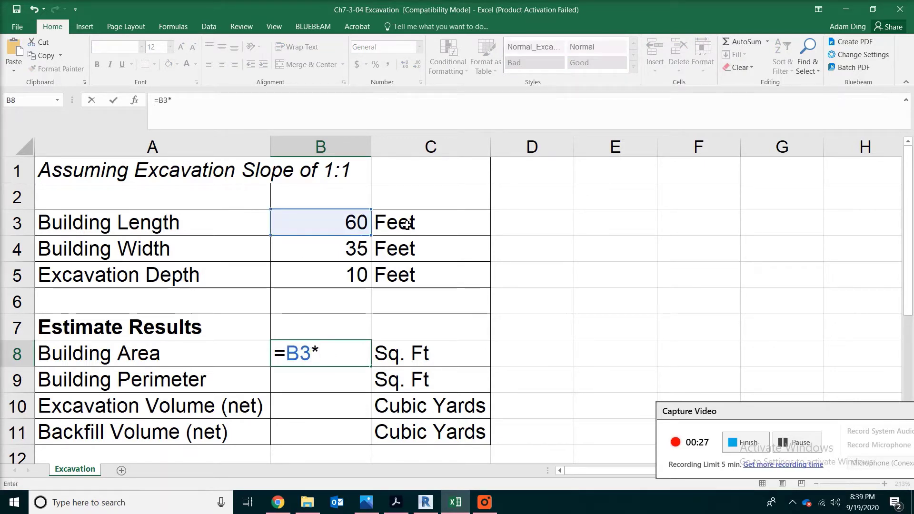
left_click(350, 248)
key("Return")
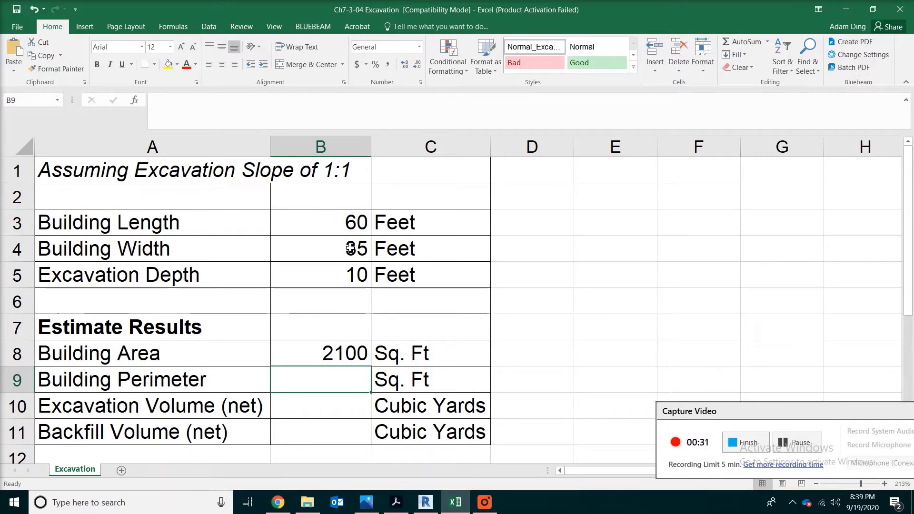
Enter =(B3+B4)*2 in B9 for a building perimeter of 190 and review the formula
type("=")
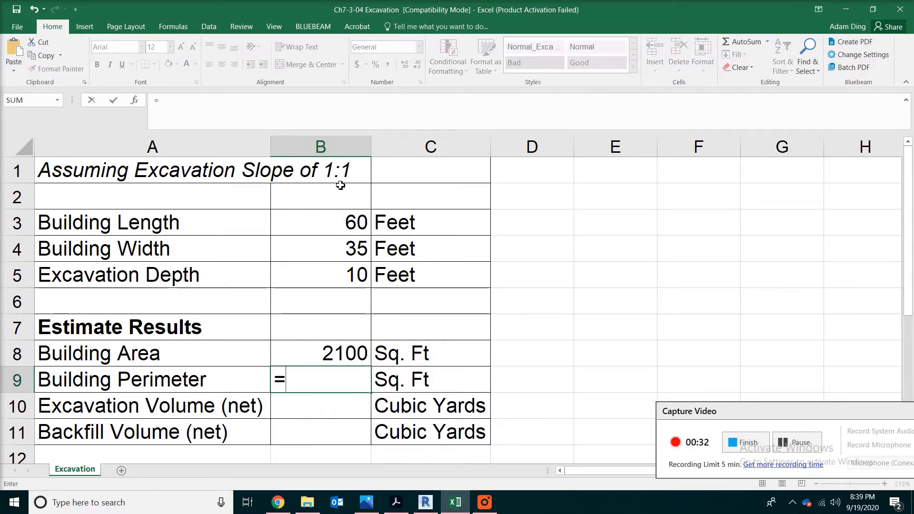
type("(")
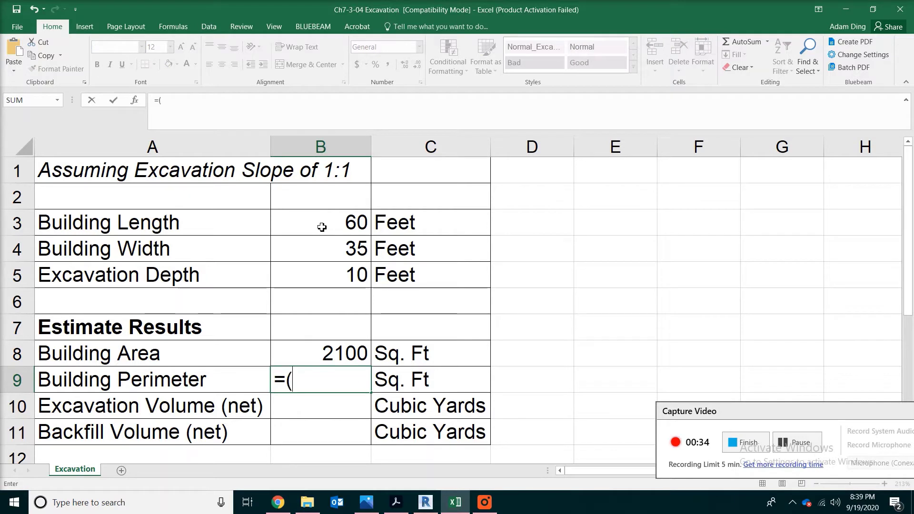
left_click(333, 226)
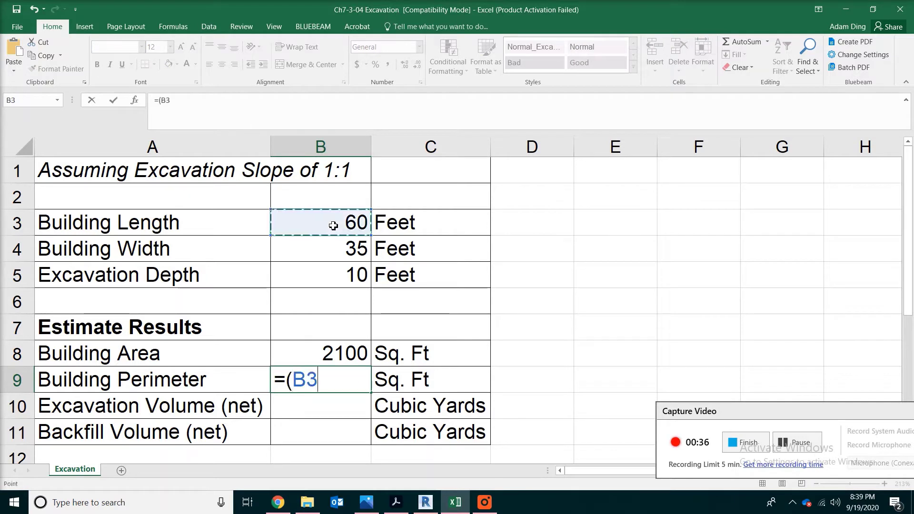
type("+")
left_click(323, 251)
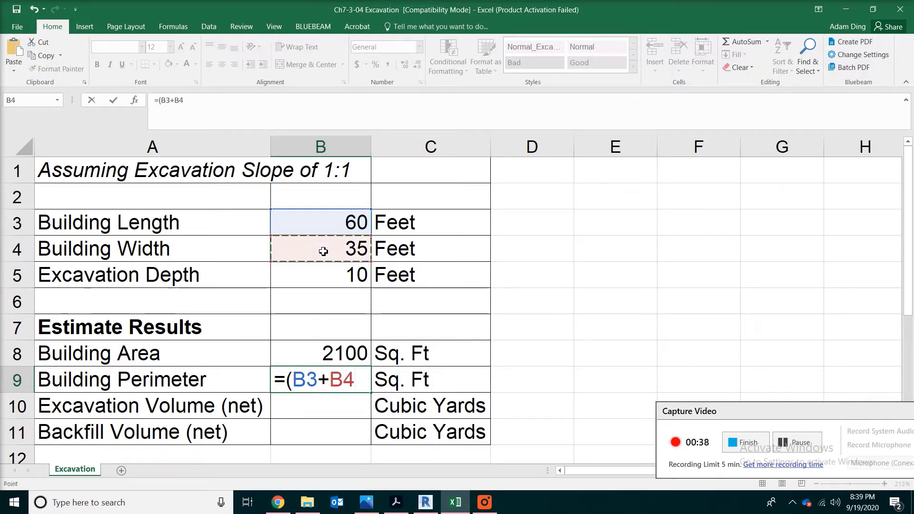
type(")*")
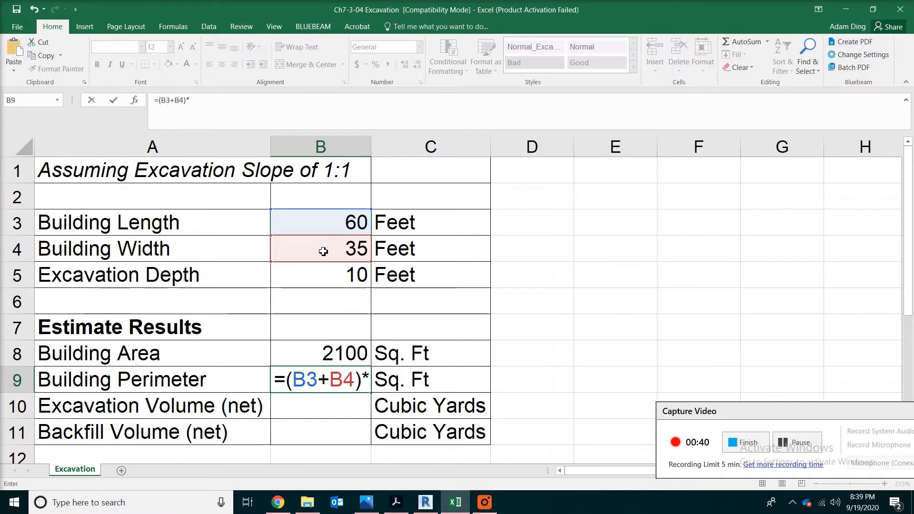
type("2")
key("Return")
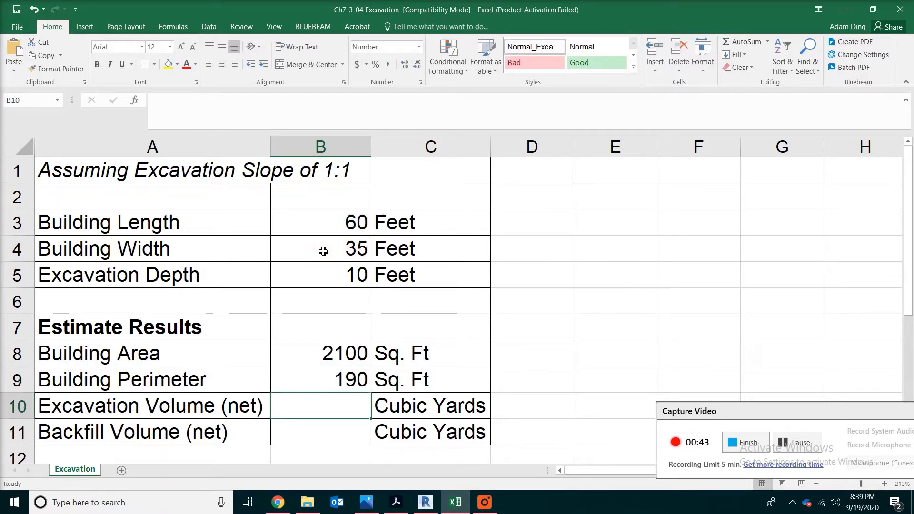
left_click(344, 382)
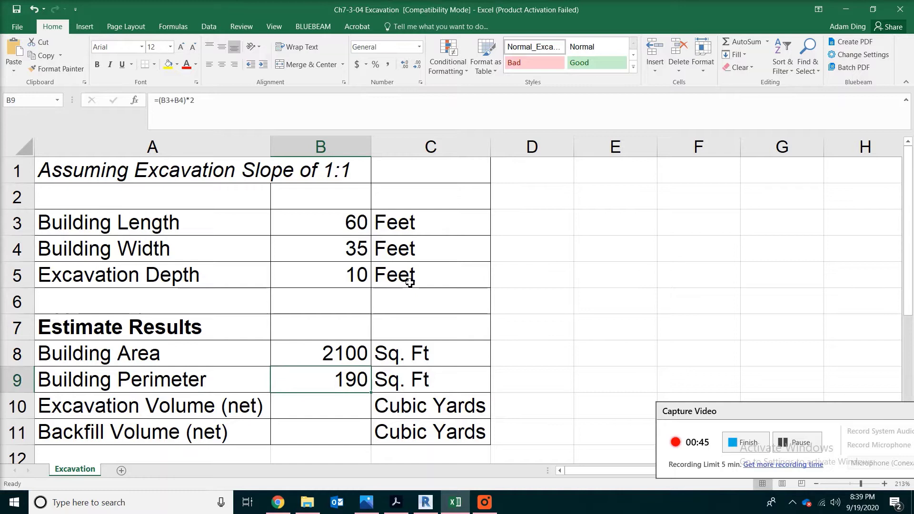
double_click(343, 383)
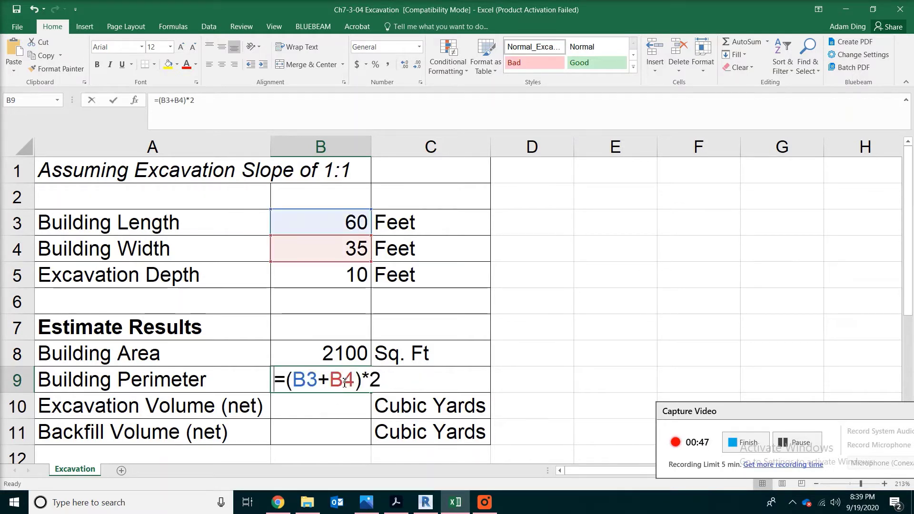
left_click(375, 379)
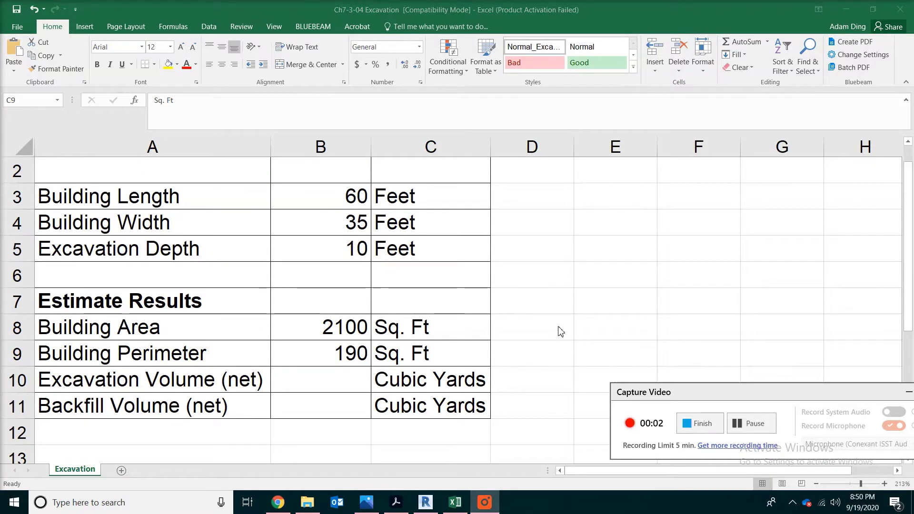
Replace the C9 perimeter unit 'Sq. Ft' with 'Linear Ft'
left_click(423, 360)
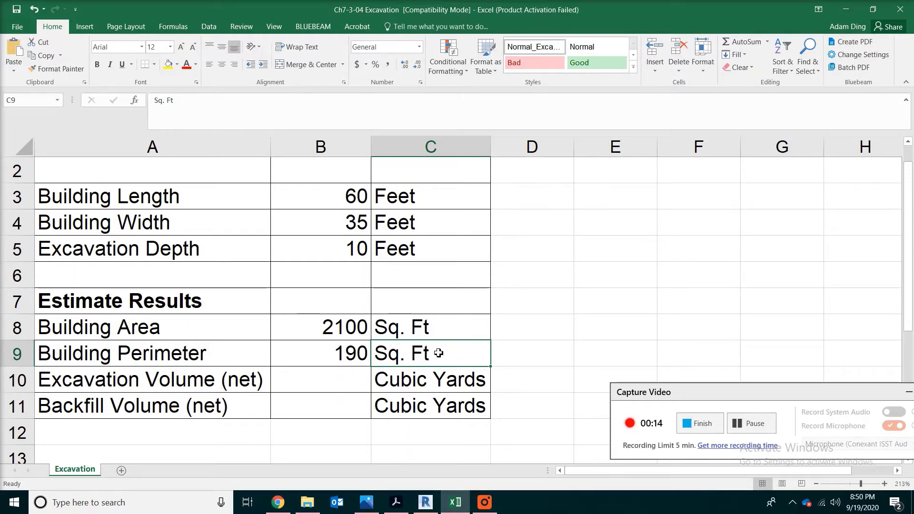
type("Linera")
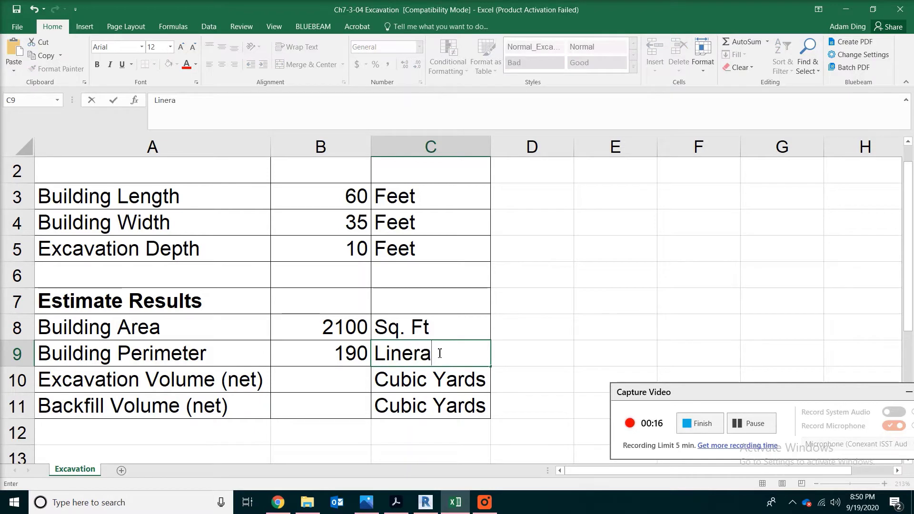
key("BackSpace")
key("BackSpace")
type("ar Ft")
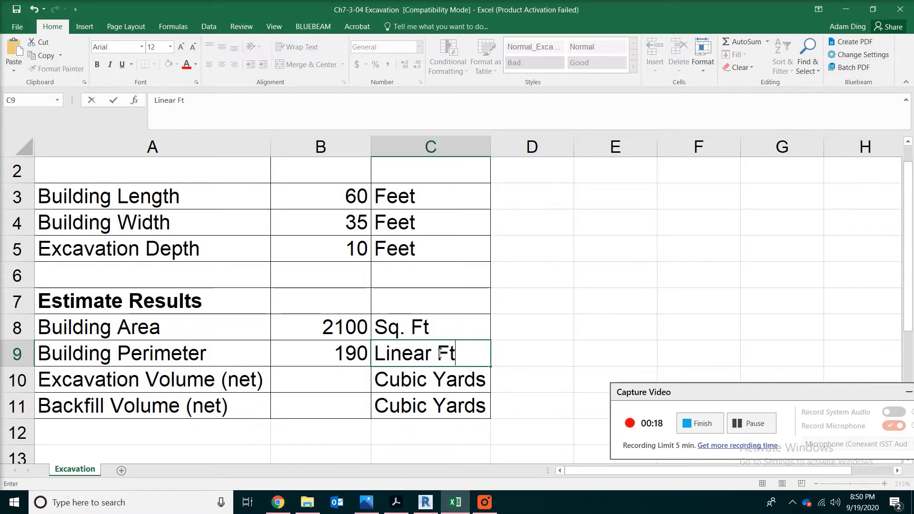
key("Return")
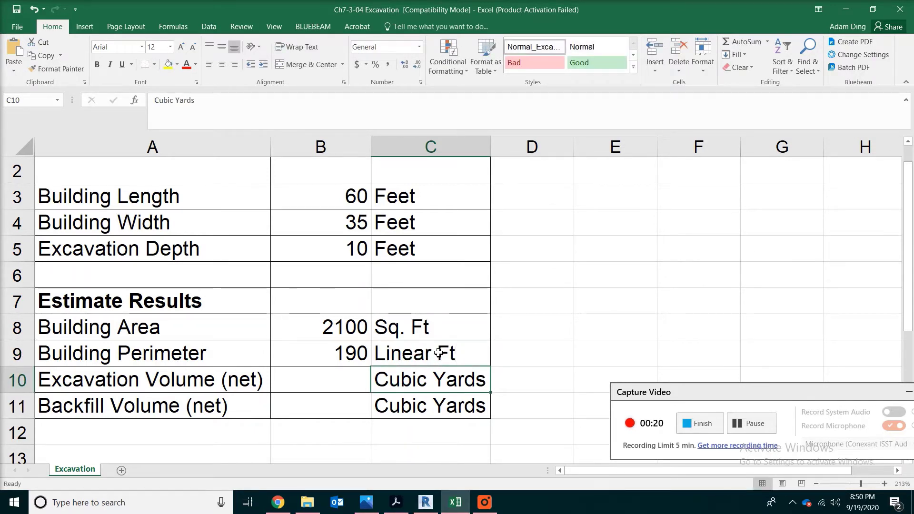
left_click(439, 353)
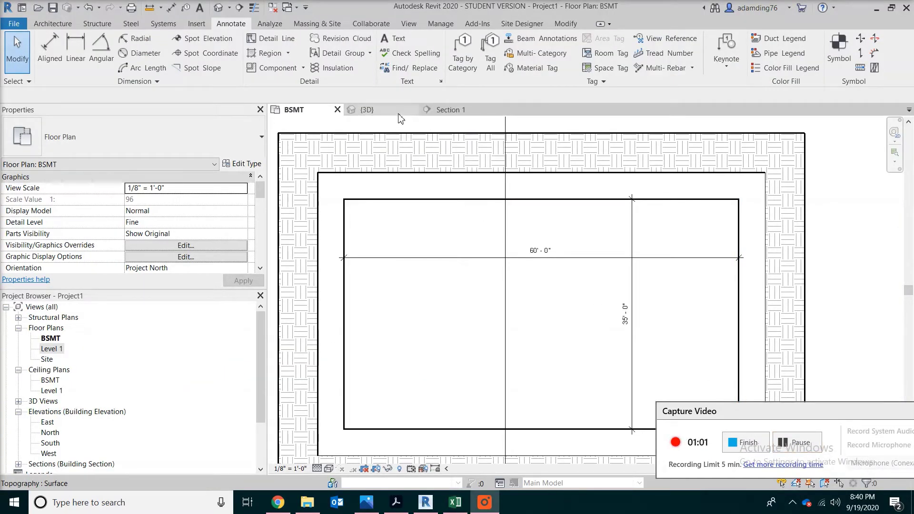
Open the {3D} view and orbit to top, back and corner views of the sloped pit
left_click(373, 114)
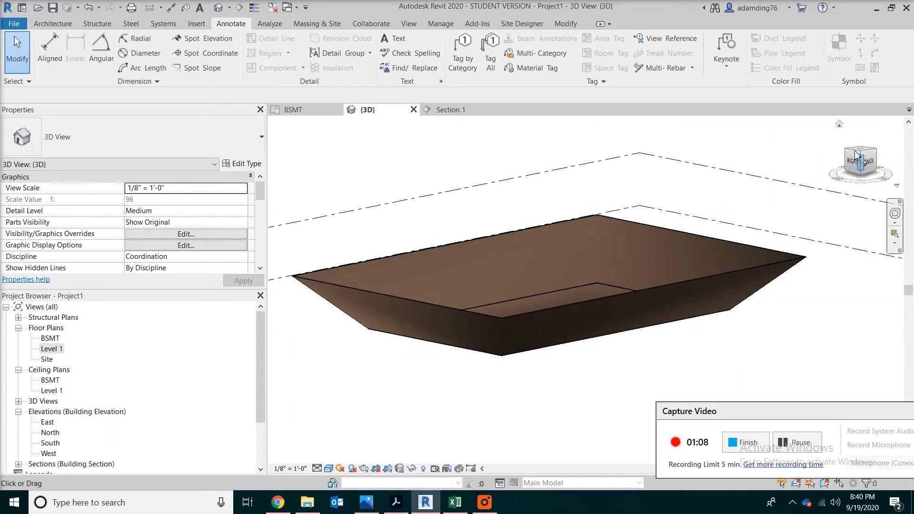
left_click(860, 154)
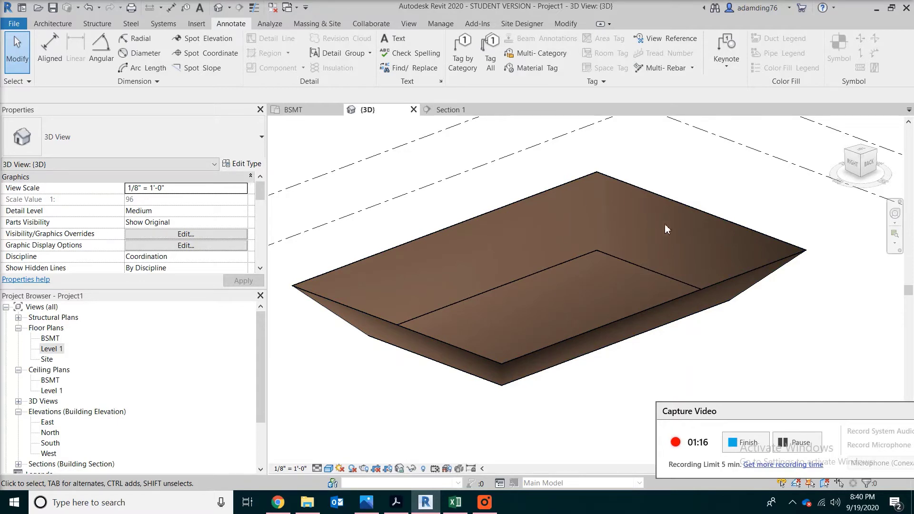
left_click_drag(859, 159, 851, 160)
left_click(851, 159)
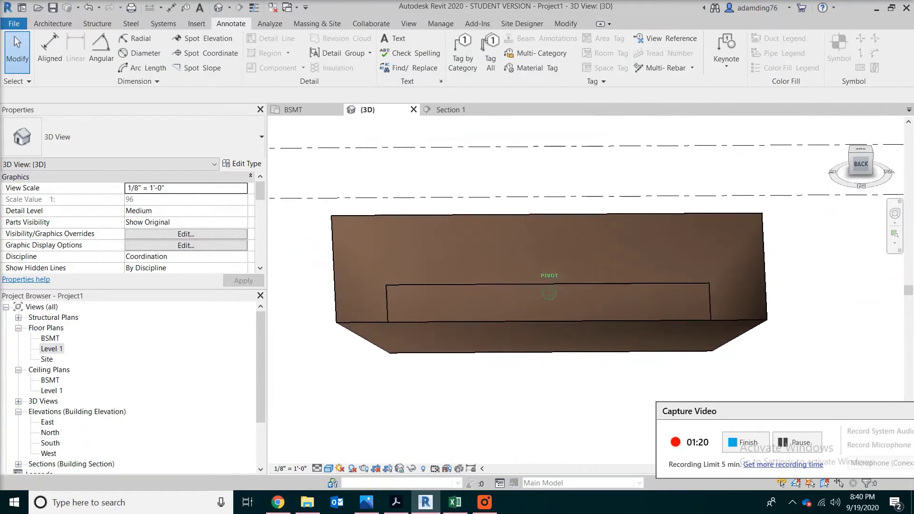
left_click(872, 147)
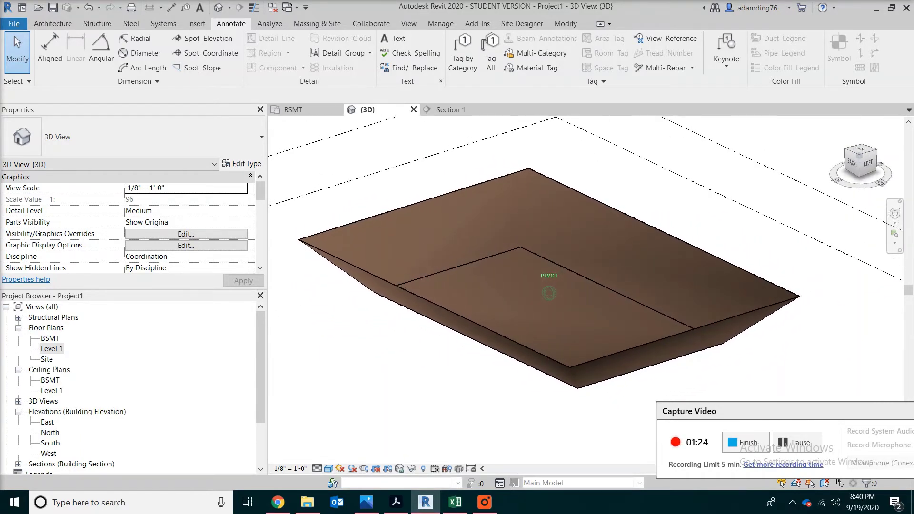
Open the Section 1 view tab in Revit
left_click(441, 113)
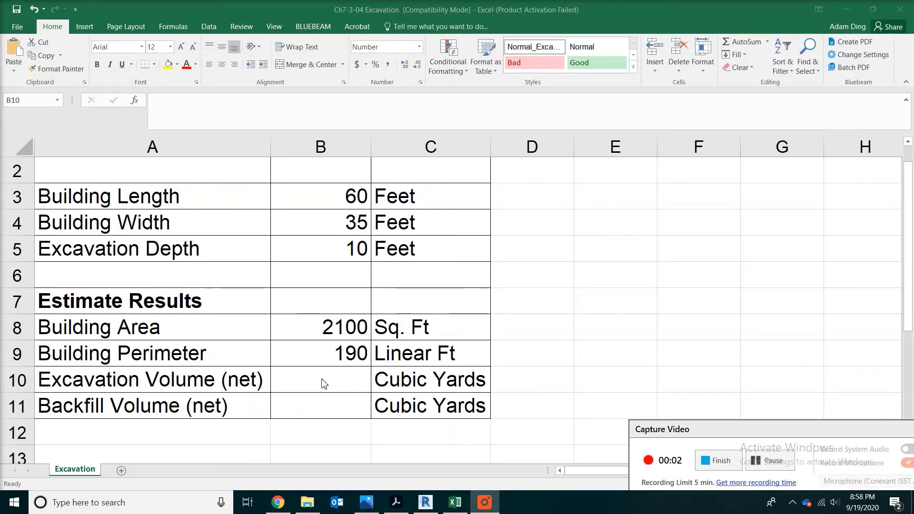
Start B10 as =B8*B5+B9*B5, then bring up the Revit section view for reference
left_click(323, 382)
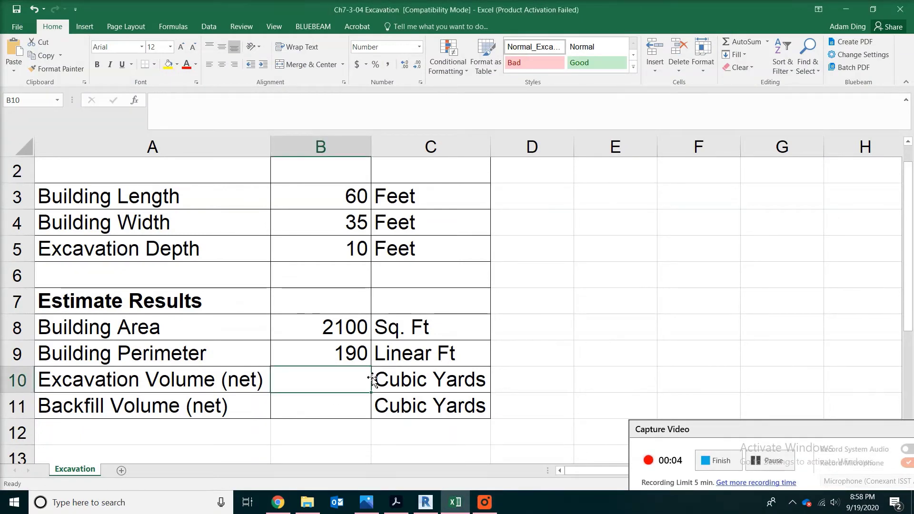
type("=")
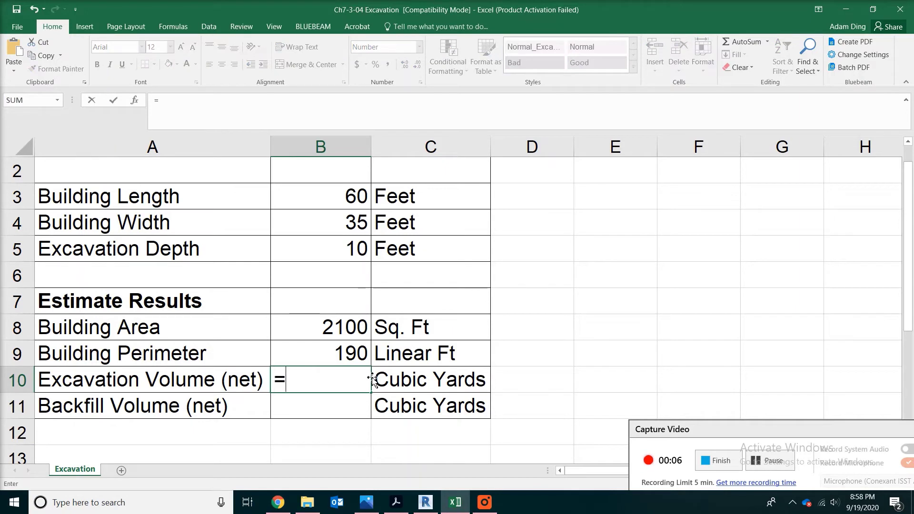
left_click(341, 328)
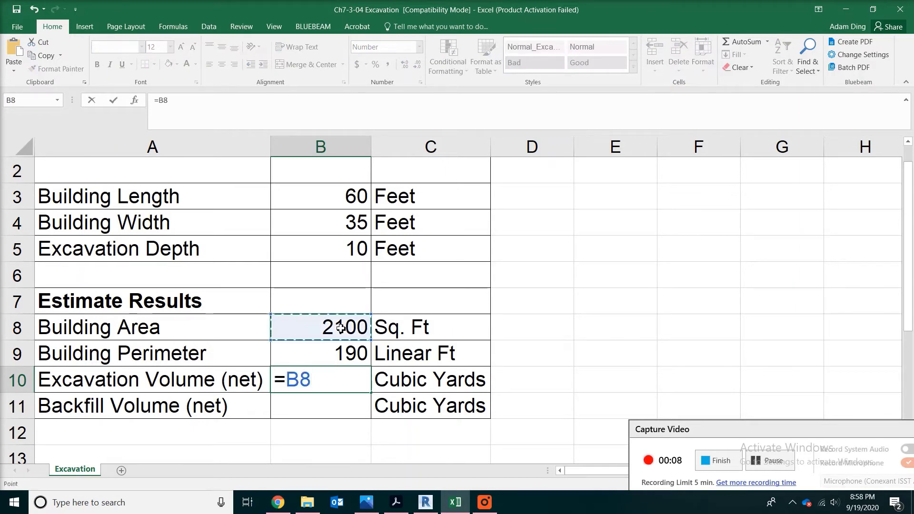
type("*")
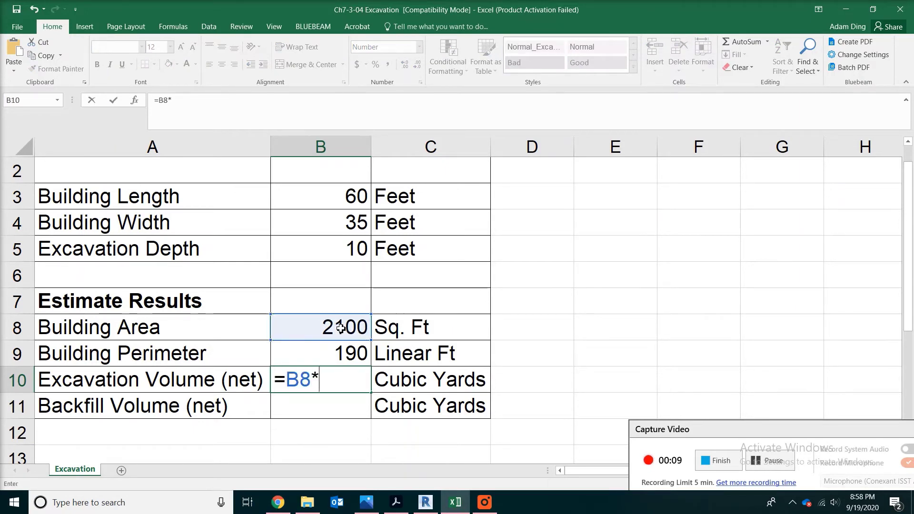
left_click(352, 246)
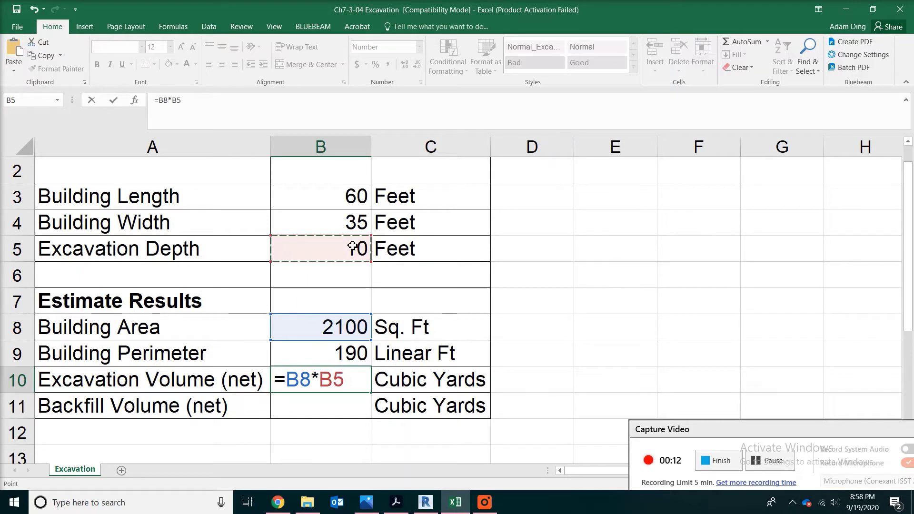
type("+")
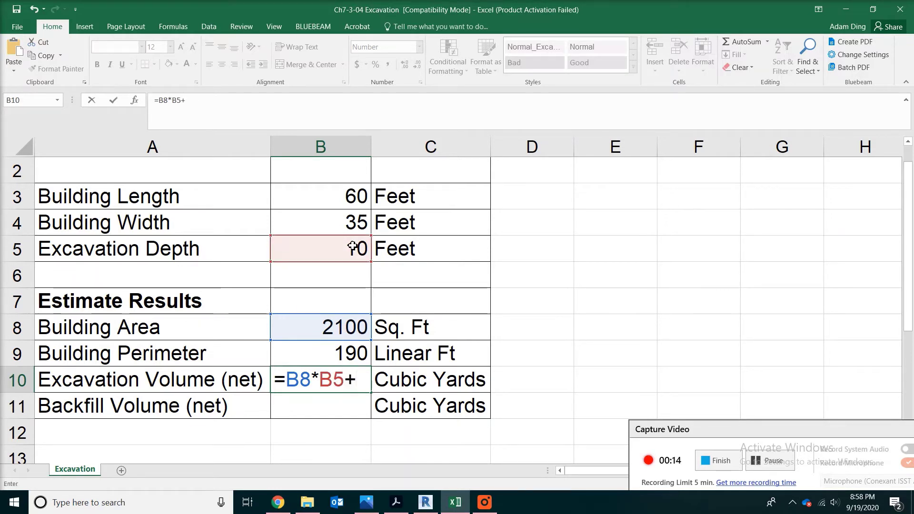
left_click(331, 356)
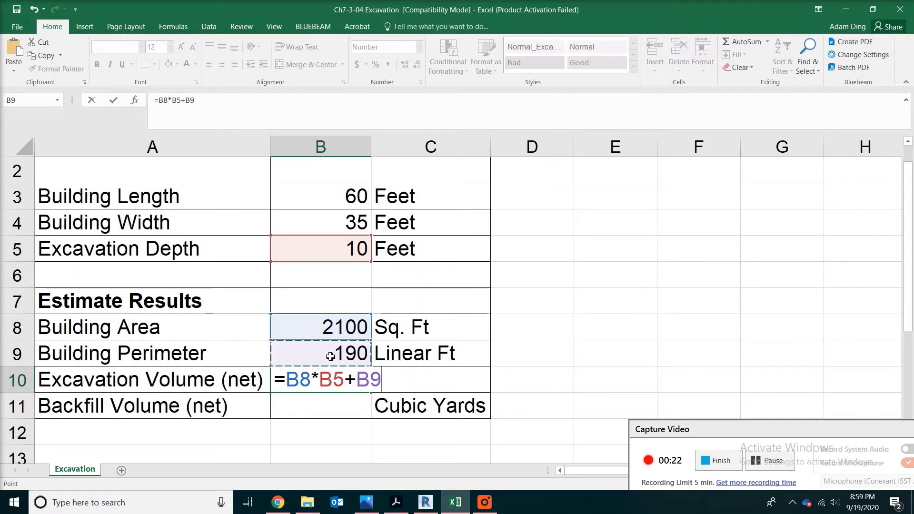
type("*")
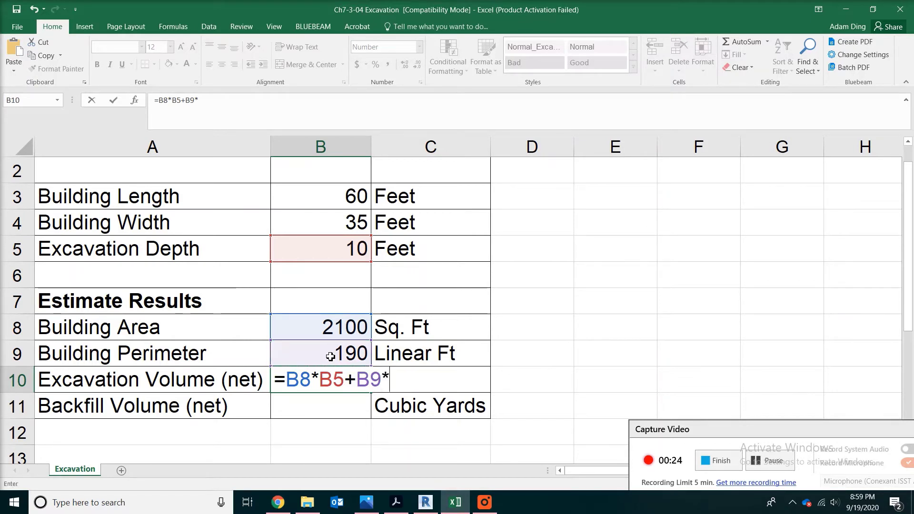
left_click(358, 253)
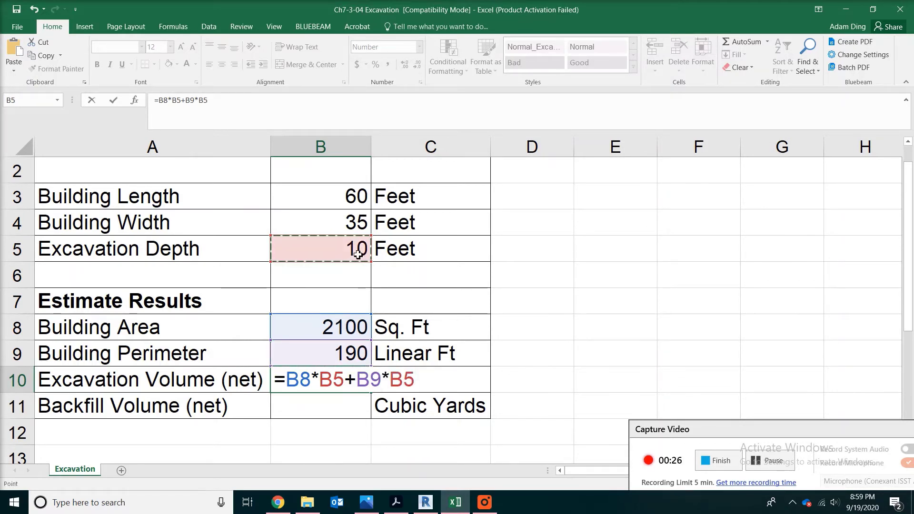
left_click(431, 508)
left_click(444, 109)
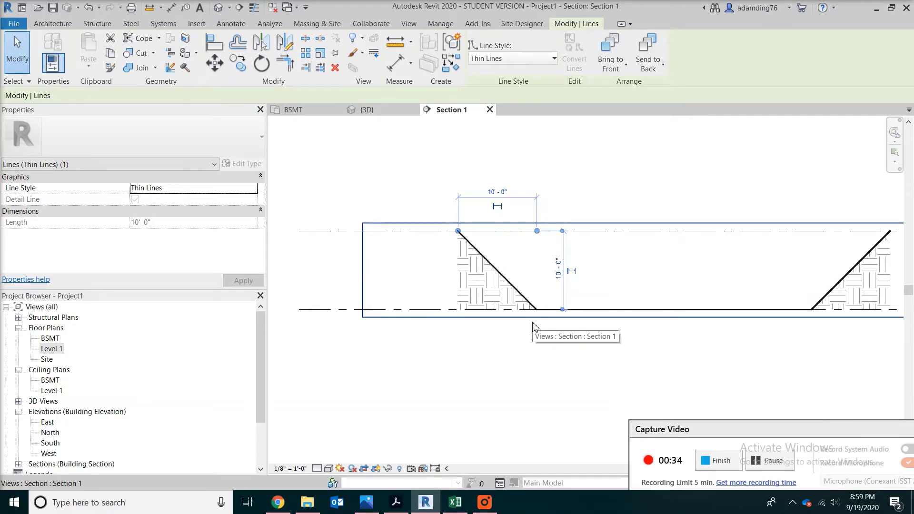
Complete B10 as =(B8*B5+B9*B5*B5/2)/27 so it shows 1130 cubic yards
left_click(455, 502)
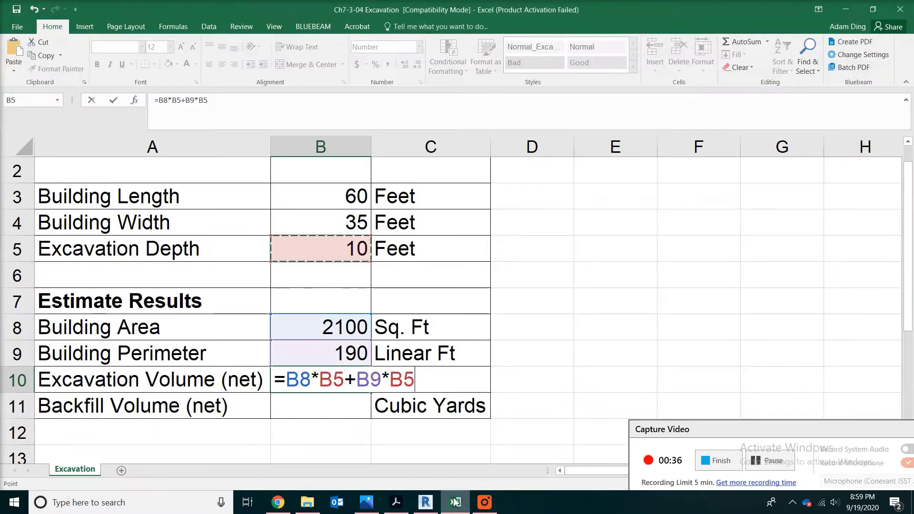
type("*")
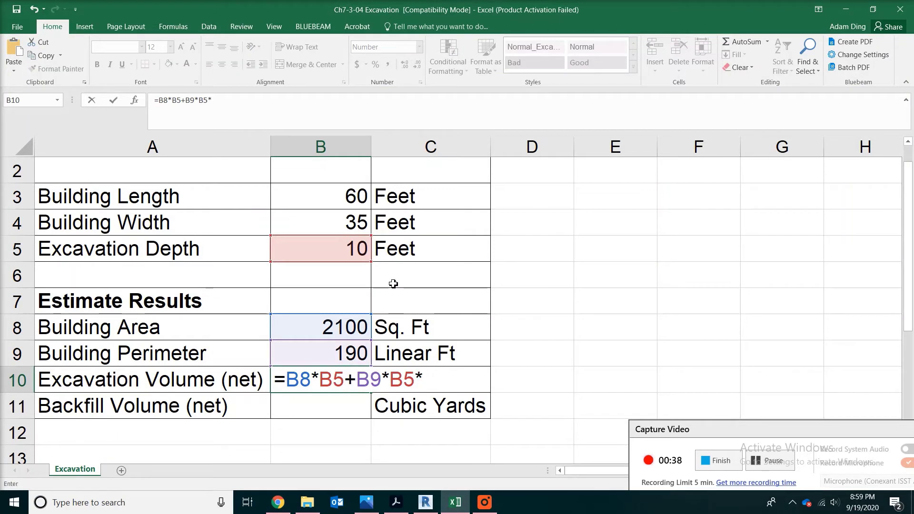
left_click(315, 244)
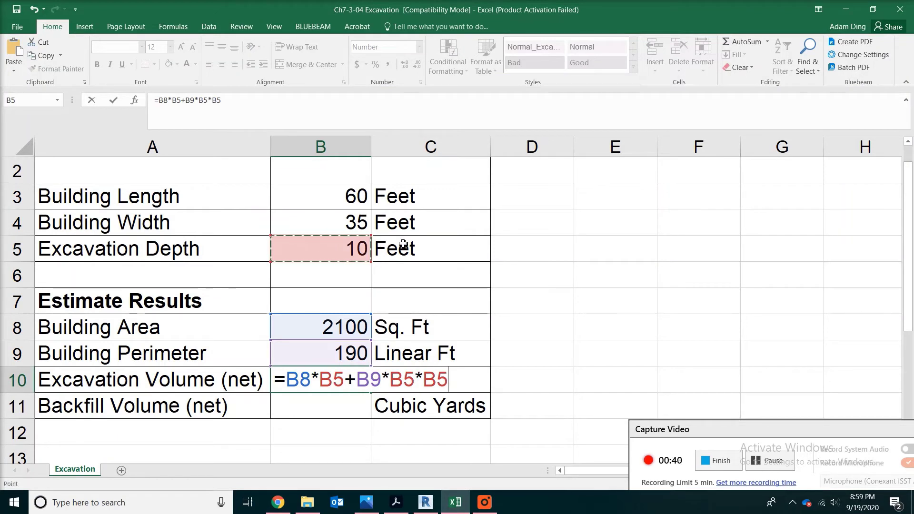
type("/")
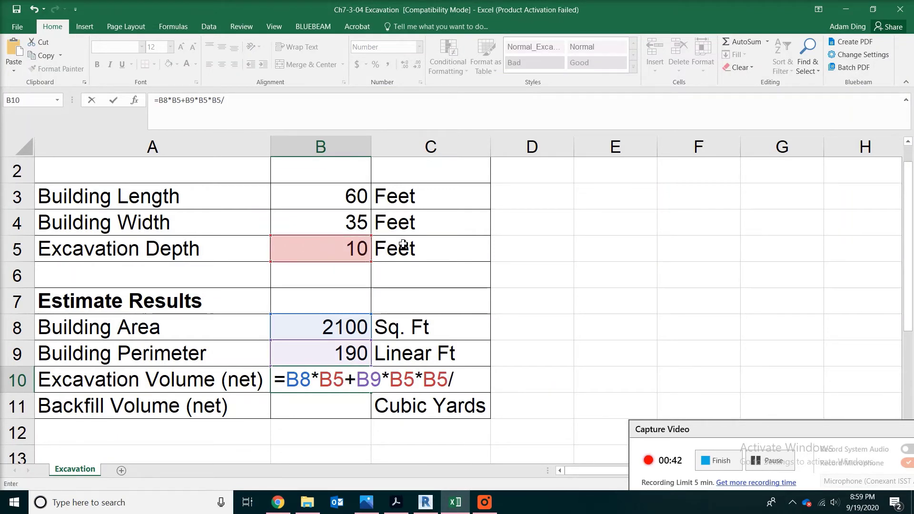
type("2")
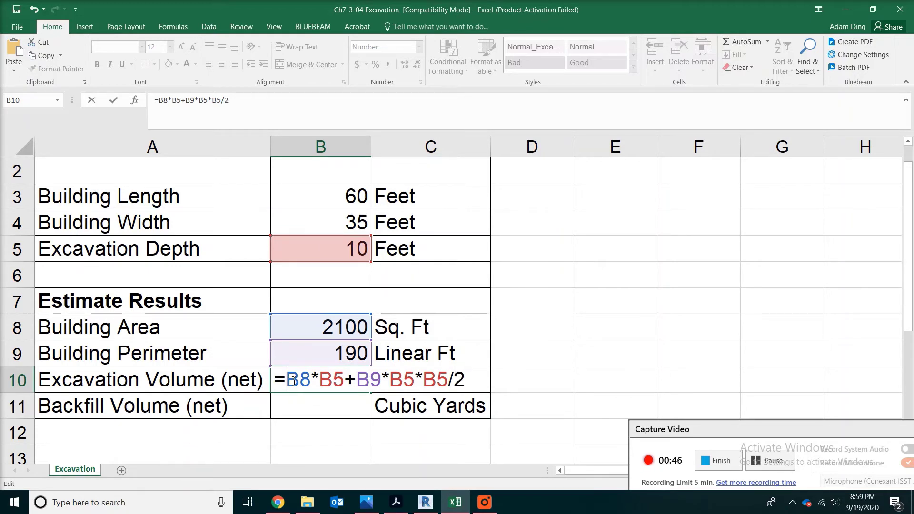
type("(")
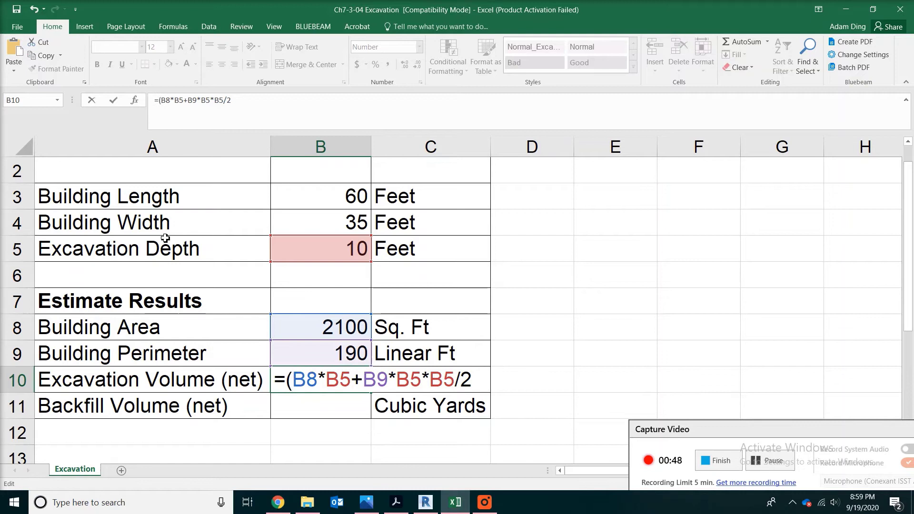
left_click(251, 96)
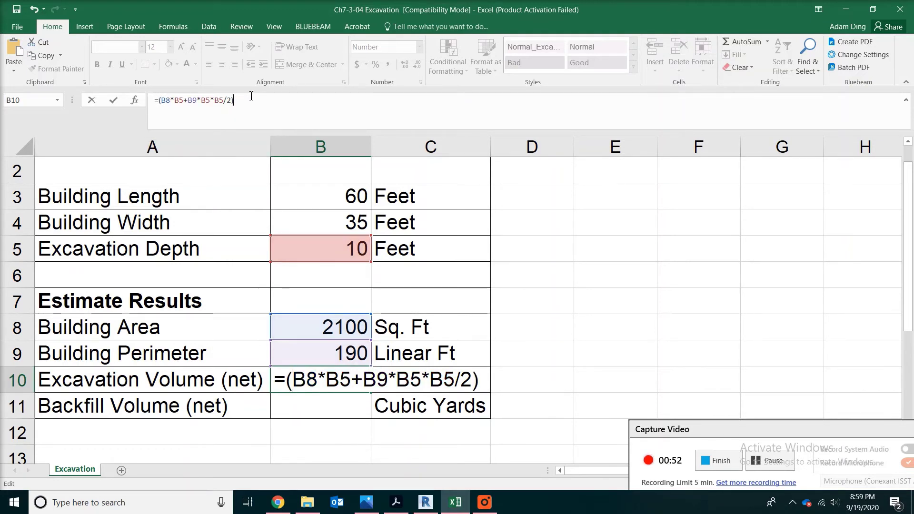
type(")/27")
key("Return")
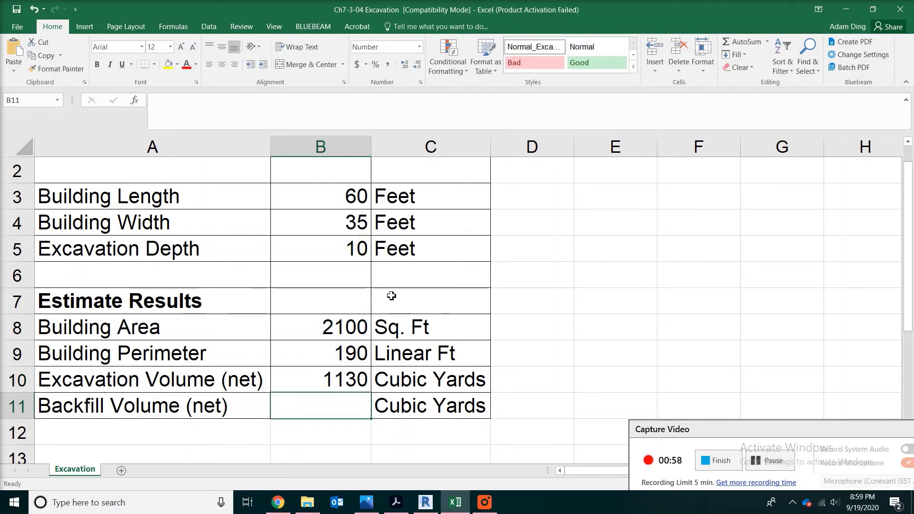
Start the B11 backfill formula as =B10-B8* using cell references
left_click(767, 466)
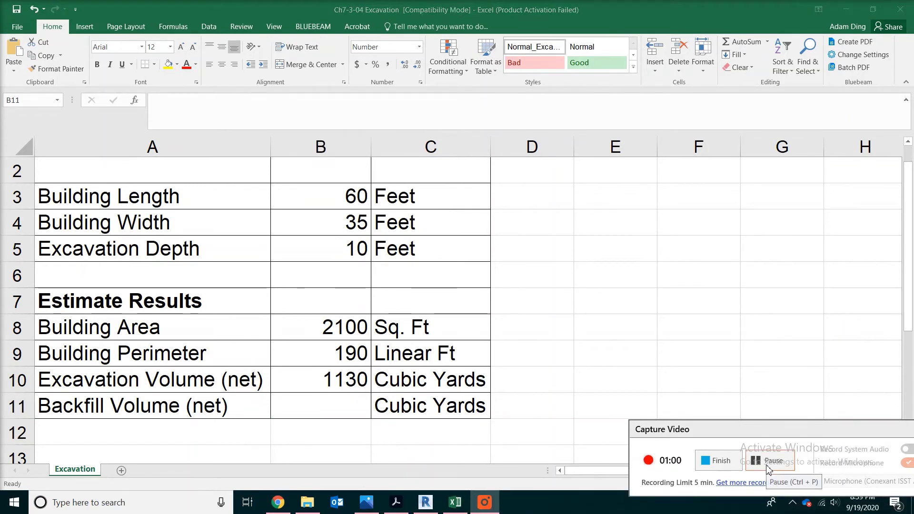
left_click(307, 401)
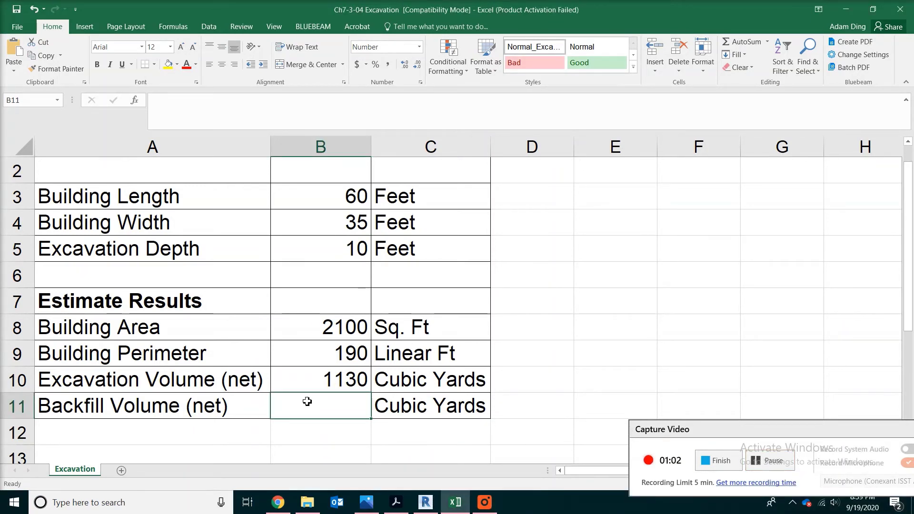
type("=")
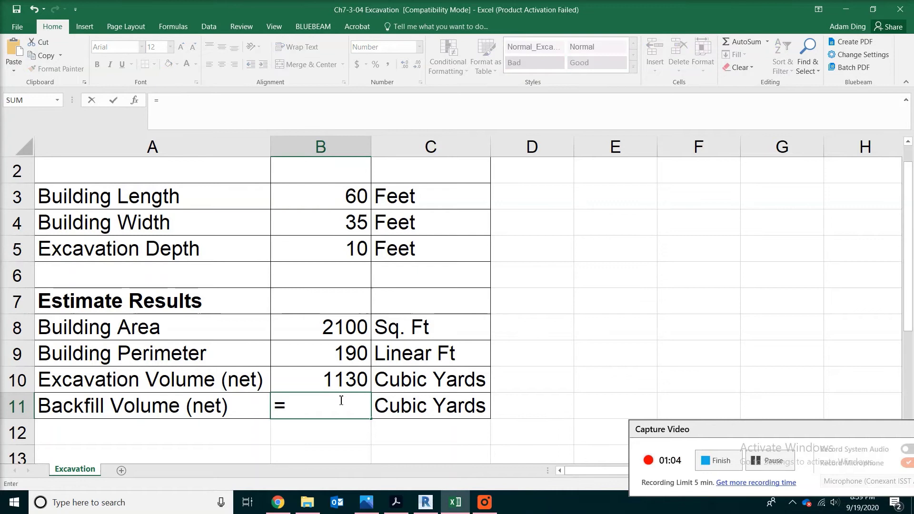
left_click(338, 374)
type("-")
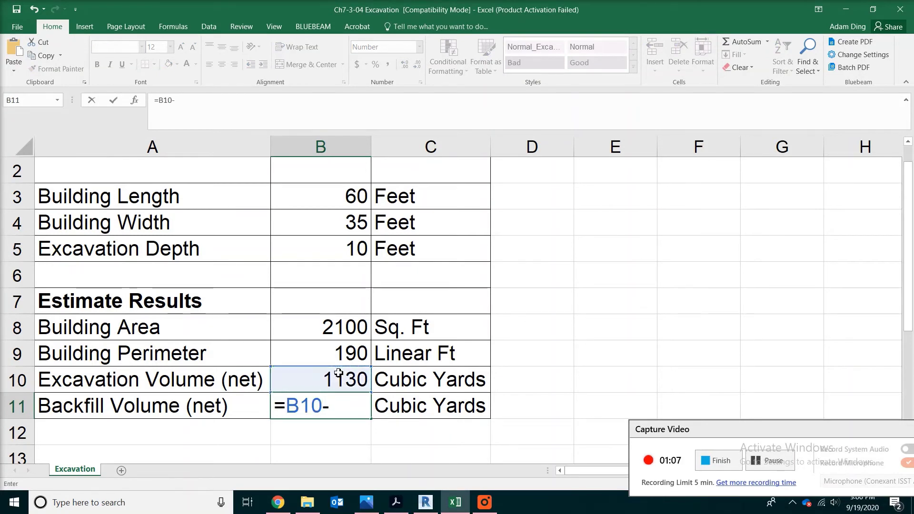
left_click(343, 327)
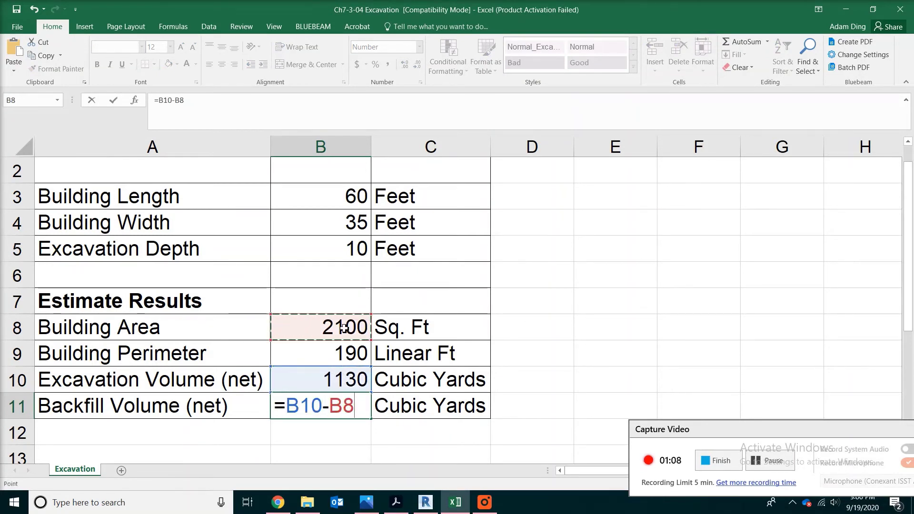
type("*")
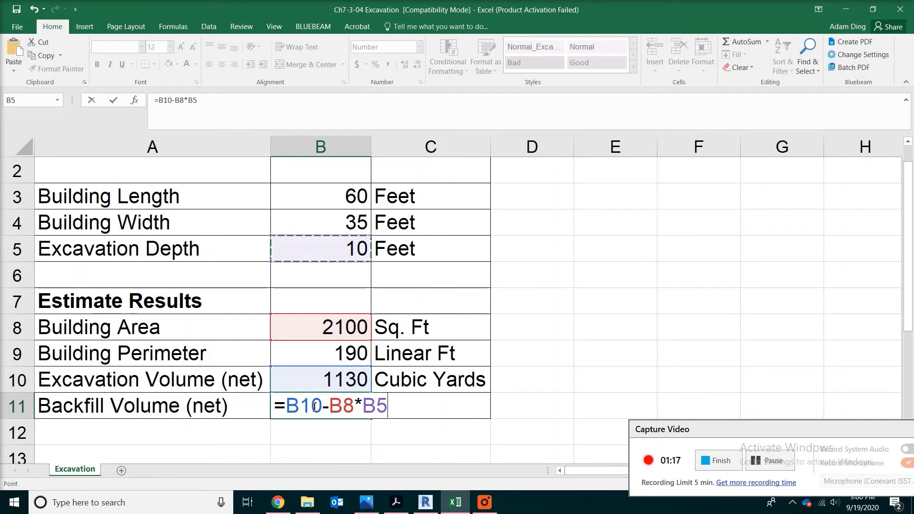
Finish B11 as =B10-B8*B5/27 so backfill shows 352 cubic yards
left_click_drag(323, 407, 286, 407)
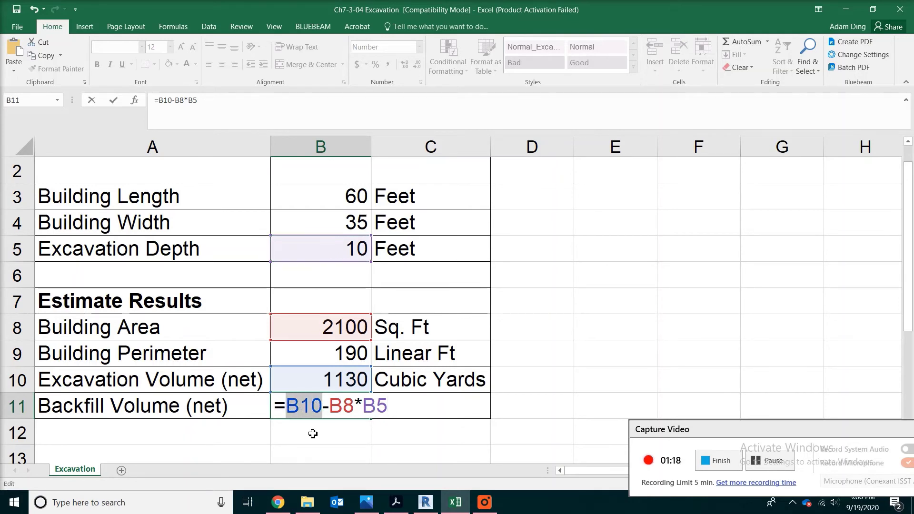
left_click_drag(388, 408, 337, 417)
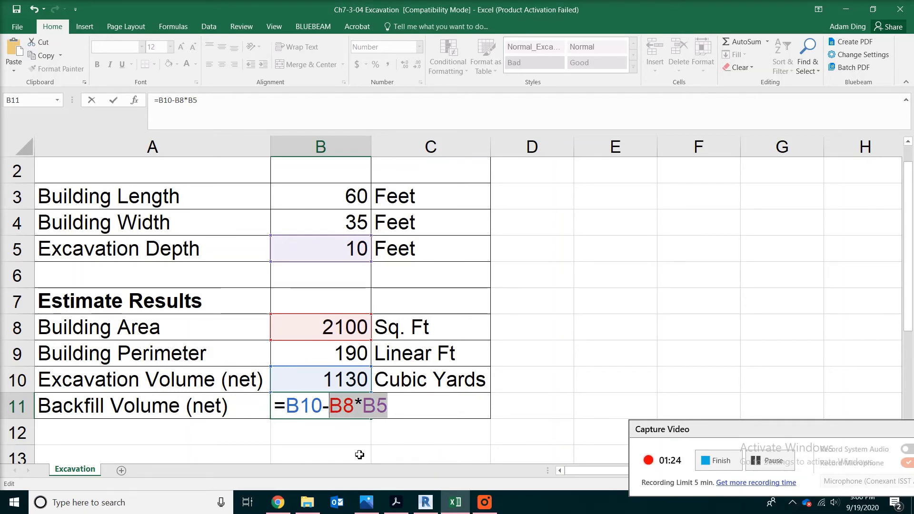
left_click(389, 413)
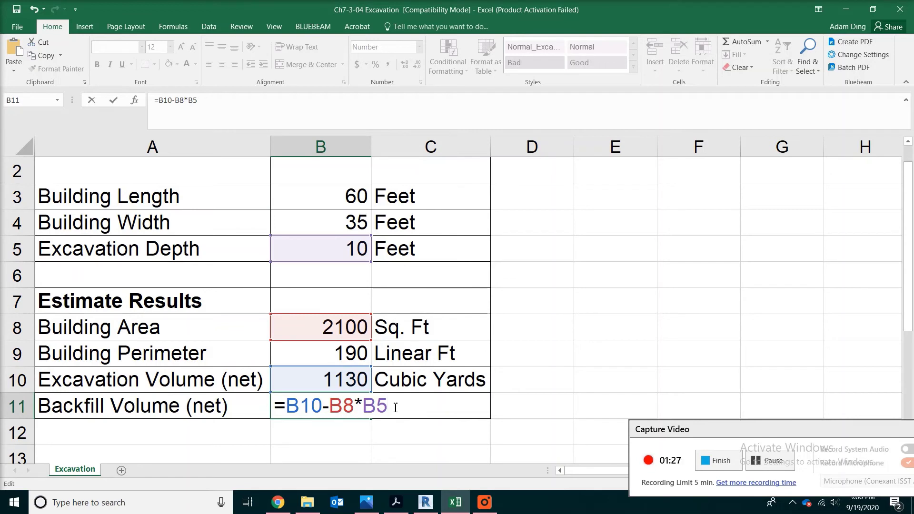
type("/27")
left_click_drag(287, 406, 387, 406)
left_click(437, 411)
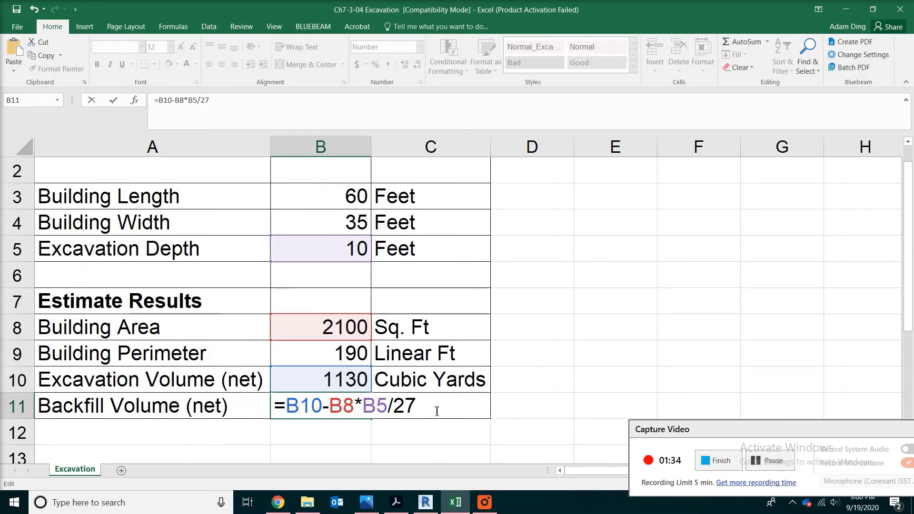
key("Return")
key("Up")
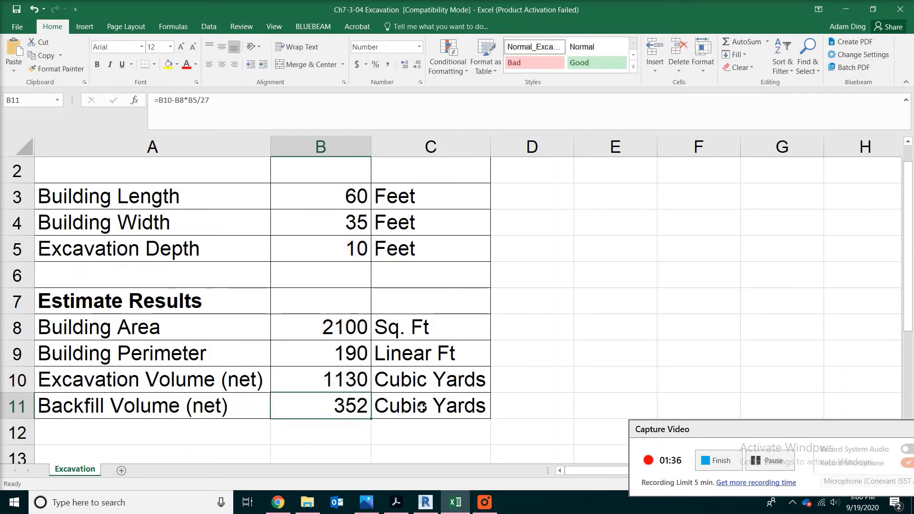